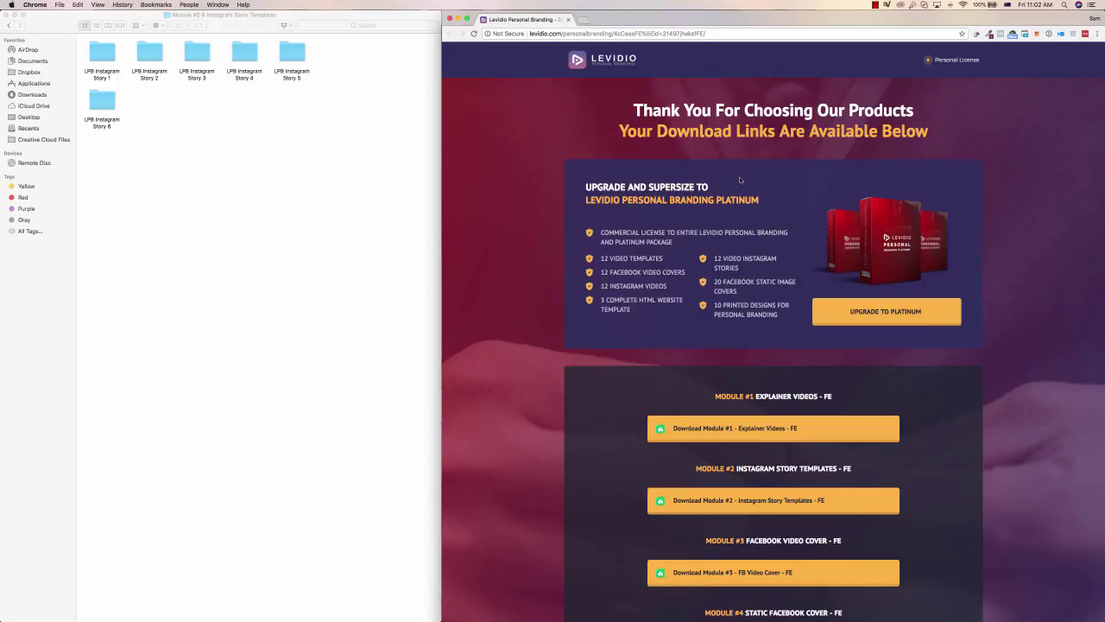
# Step: Scroll up and down to browse the available Instagram story templates
pyautogui.scroll(-3, 740, 179)
pyautogui.scroll(-2, 740, 180)
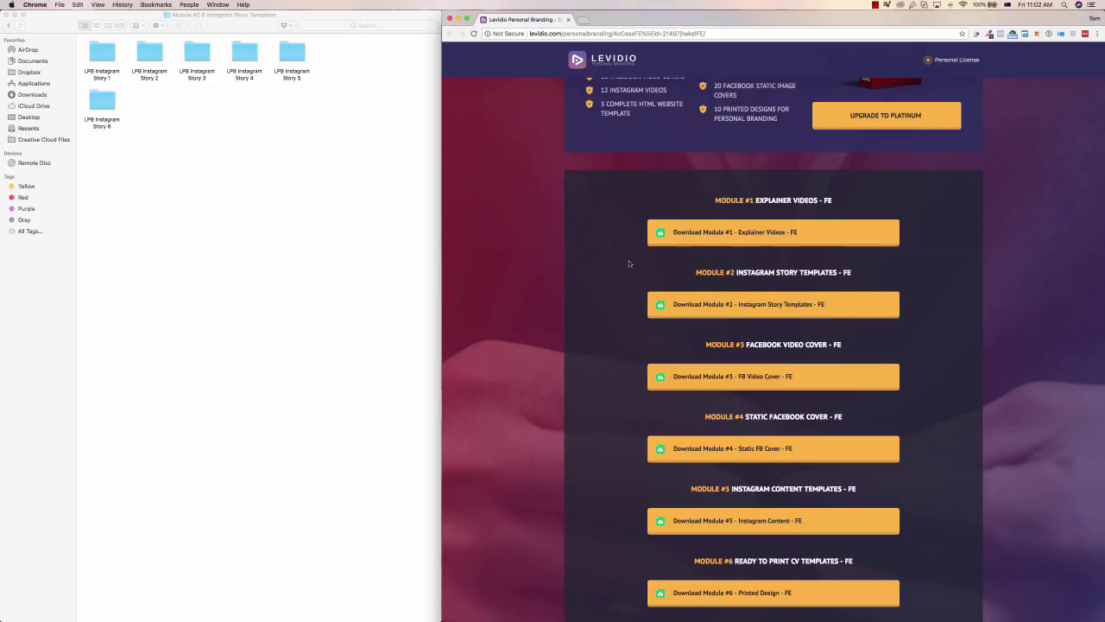
pyautogui.scroll(2, 629, 264)
pyautogui.scroll(3, 629, 264)
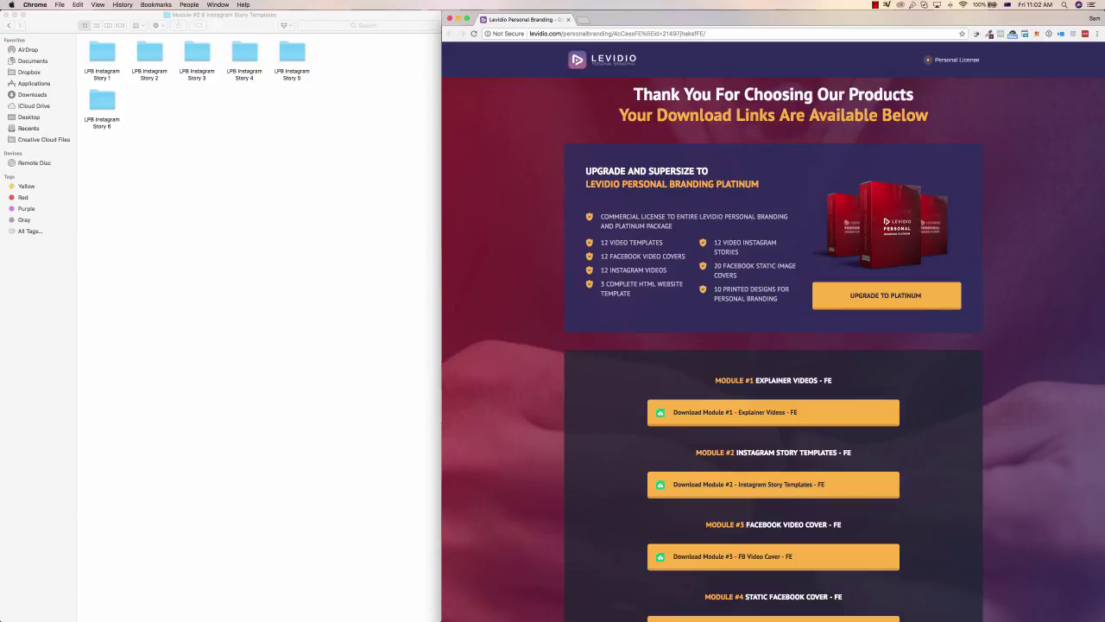
pyautogui.scroll(1, 762, 161)
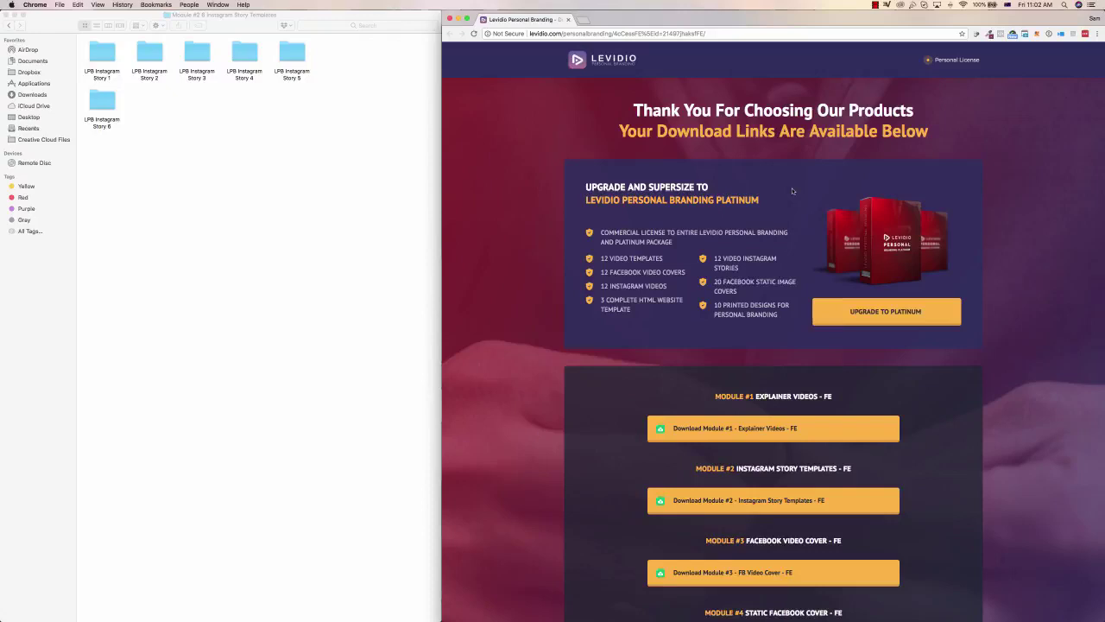
pyautogui.scroll(-3, 793, 191)
pyautogui.scroll(1, 793, 191)
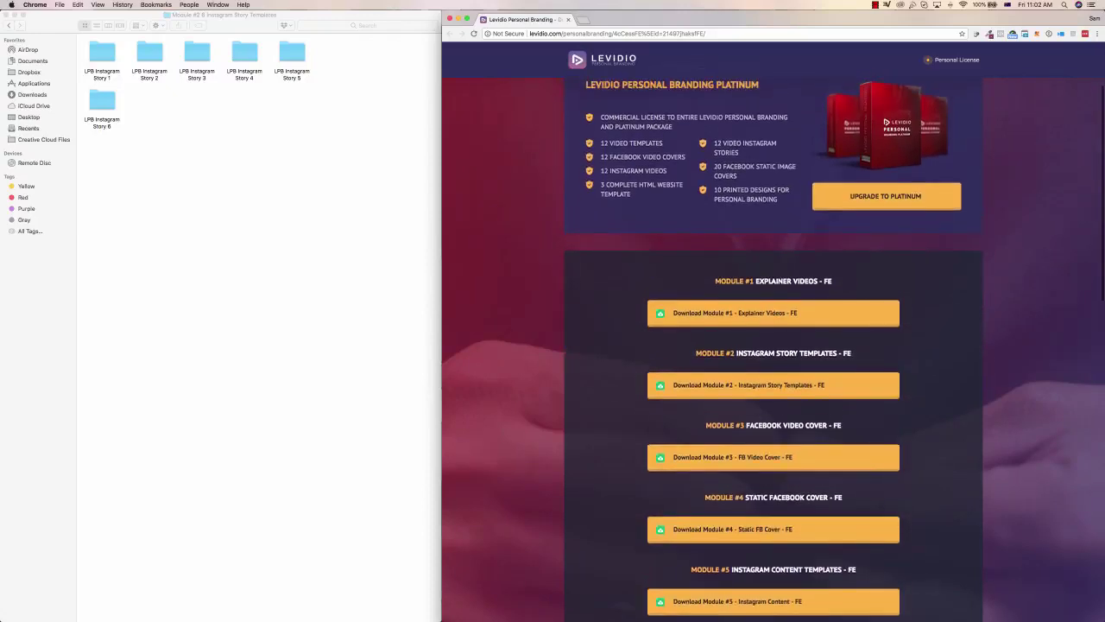
pyautogui.scroll(-7, 762, 328)
pyautogui.scroll(-4, 763, 341)
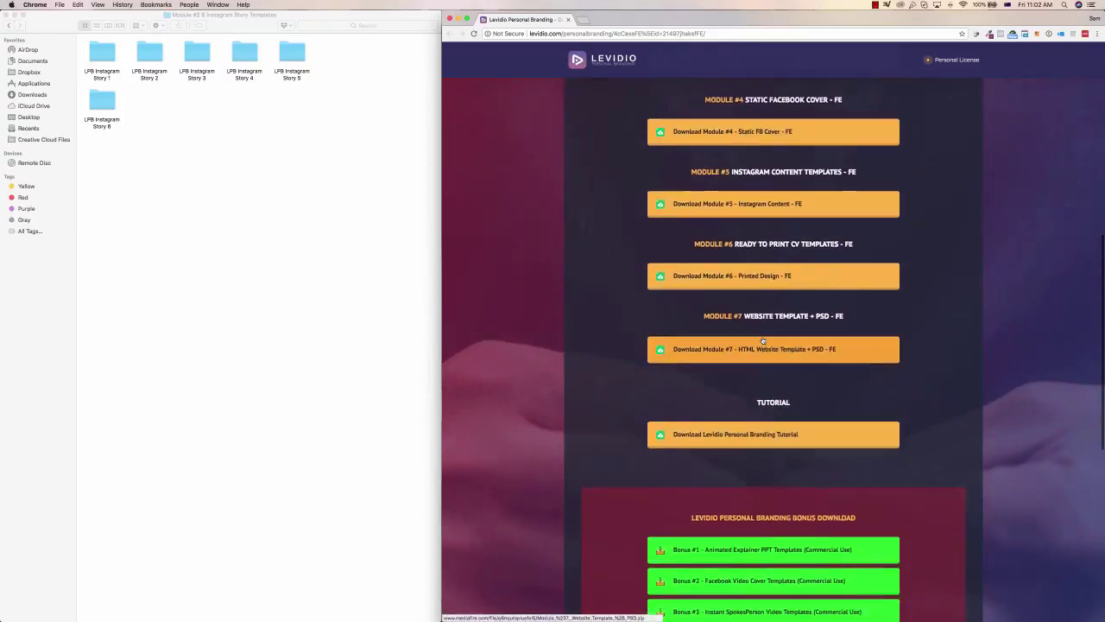
pyautogui.scroll(2, 763, 340)
pyautogui.scroll(4, 763, 340)
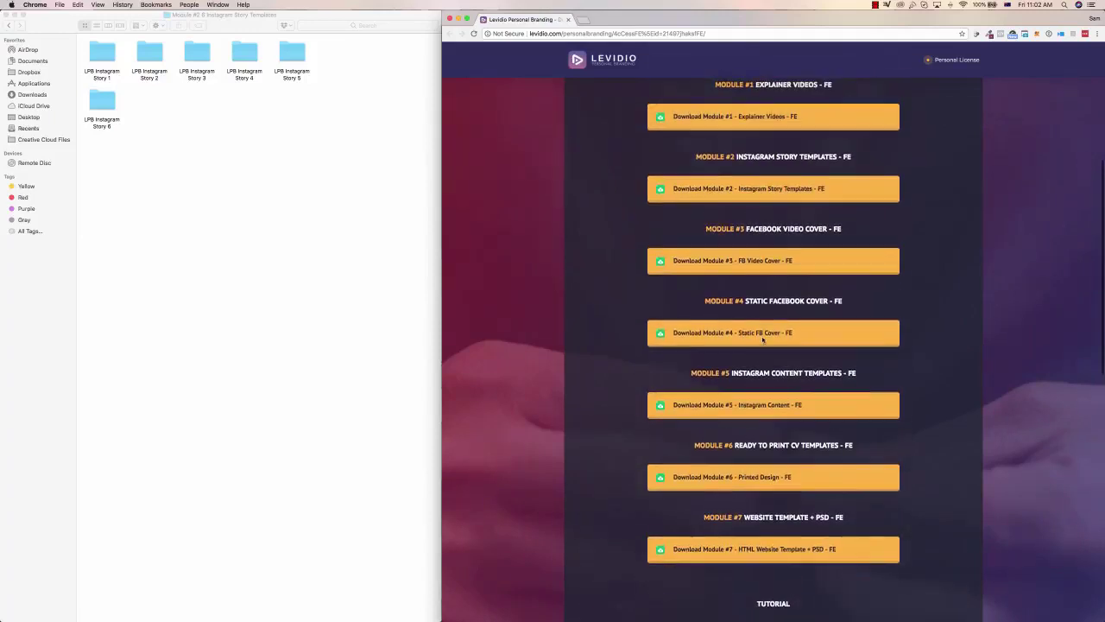
pyautogui.scroll(2, 763, 339)
pyautogui.scroll(1, 763, 339)
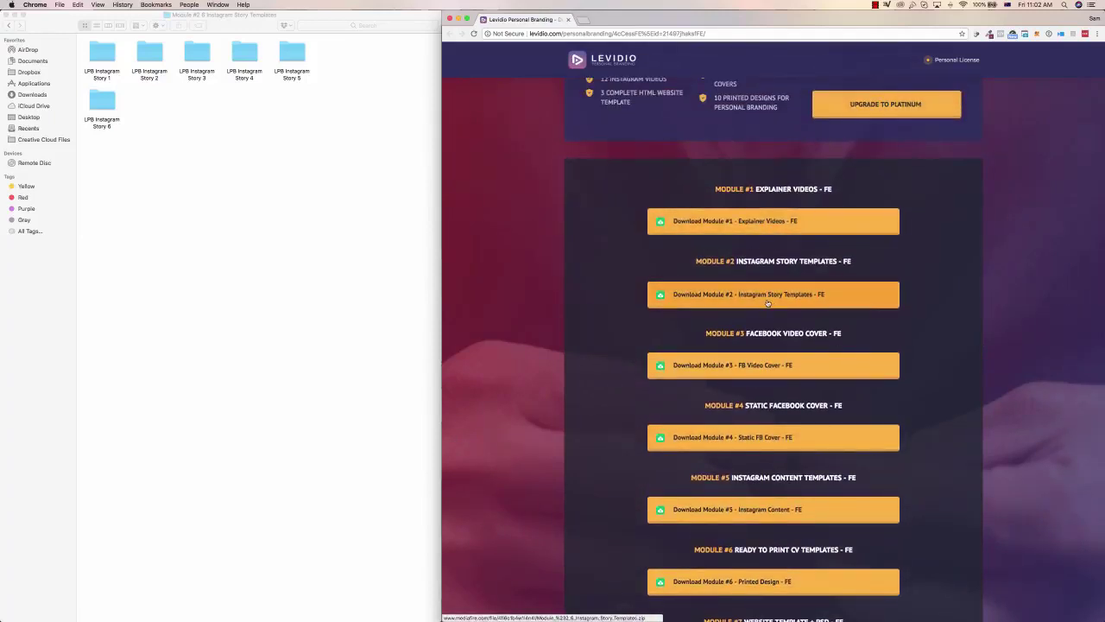
pyautogui.scroll(-1, 766, 302)
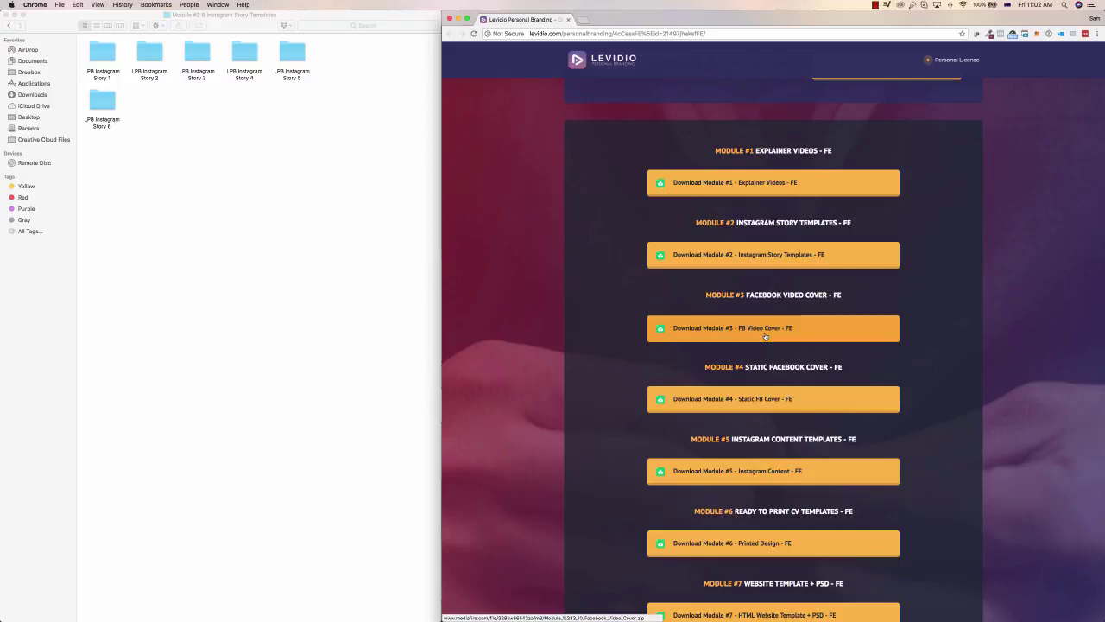
pyautogui.scroll(-1, 765, 338)
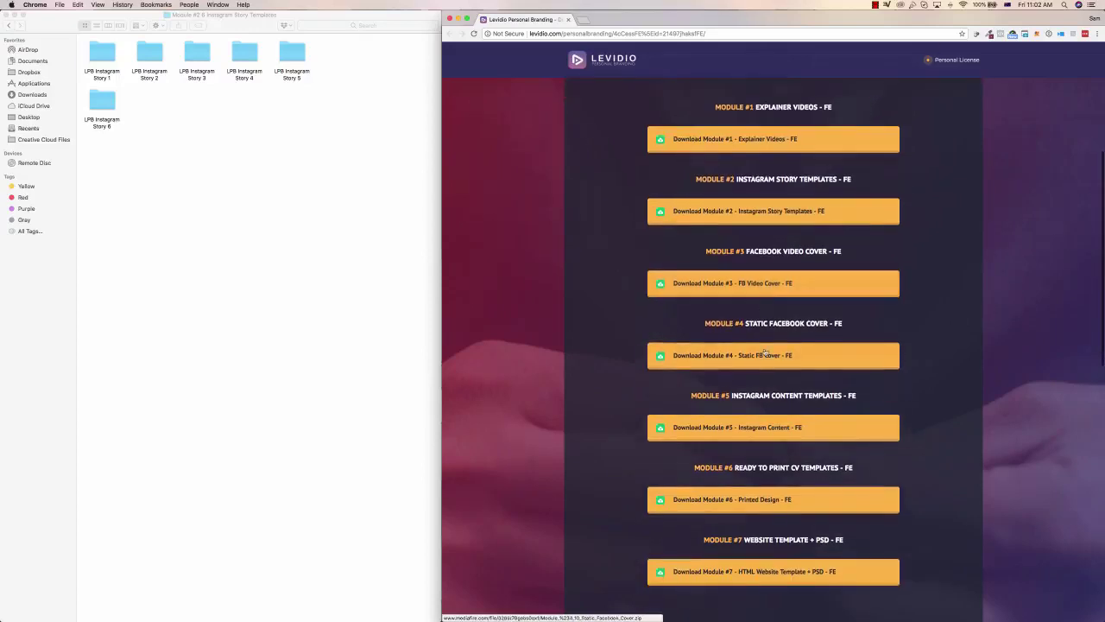
pyautogui.scroll(-1, 767, 367)
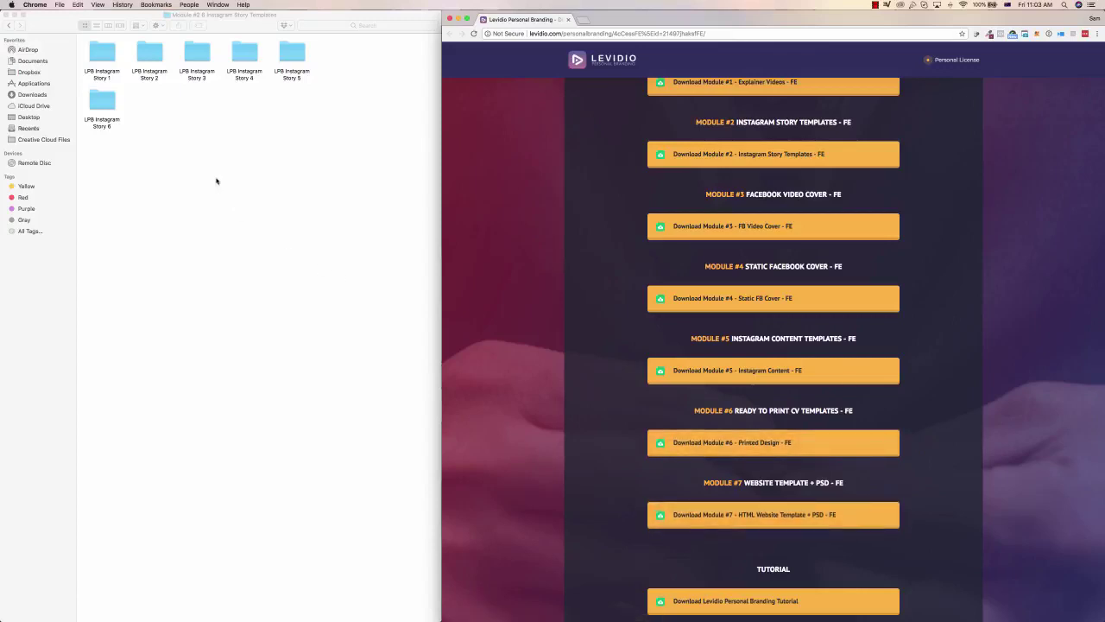
# Step: Open 2. Video instastory.pptx from the LPB Instagram Story 2 folder in Finder
pyautogui.click(171, 117)
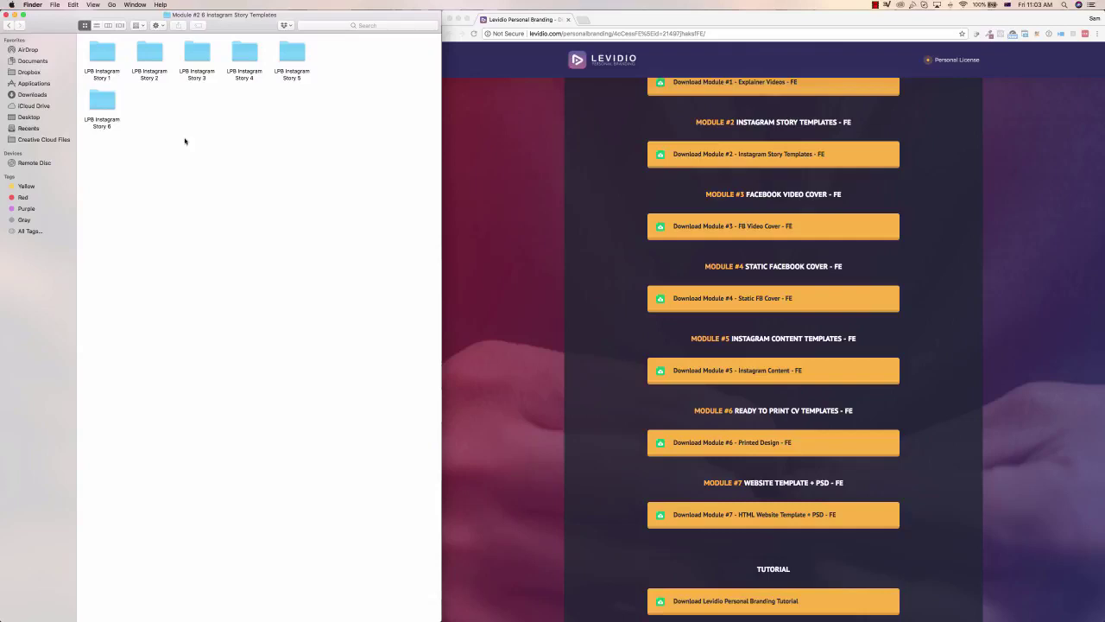
pyautogui.click(95, 58)
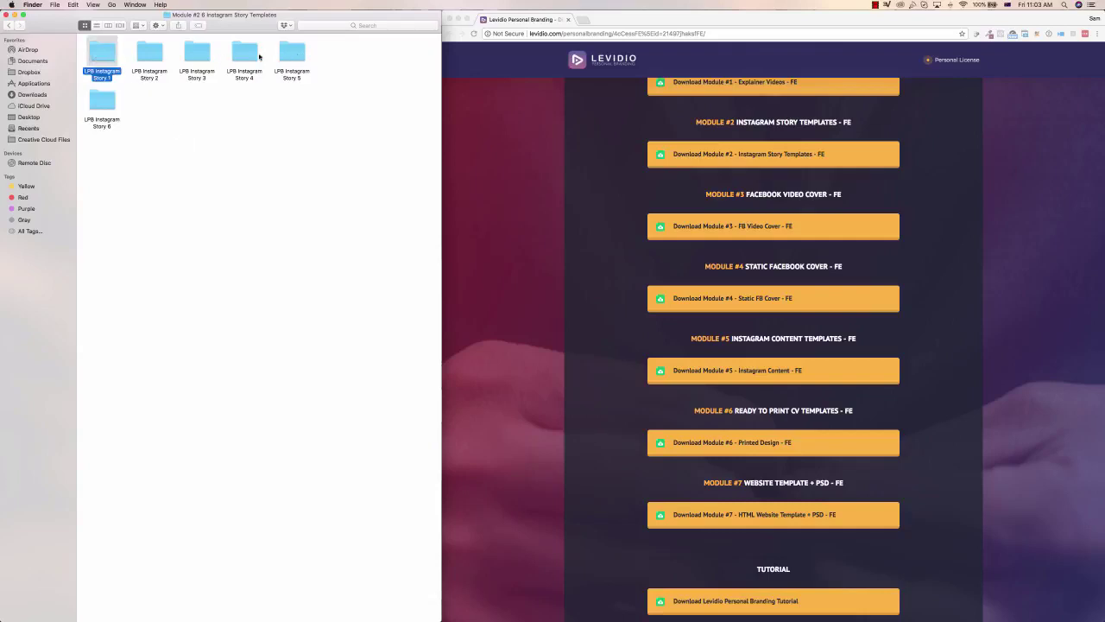
pyautogui.click(230, 60)
pyautogui.click(288, 59)
pyautogui.click(230, 58)
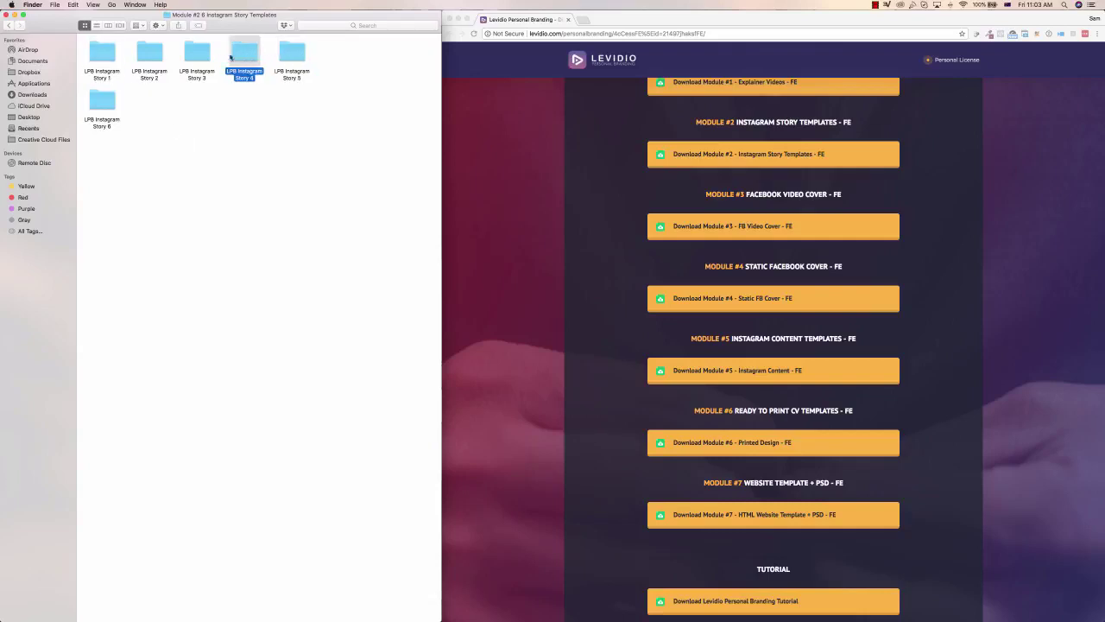
pyautogui.doubleClick(161, 57)
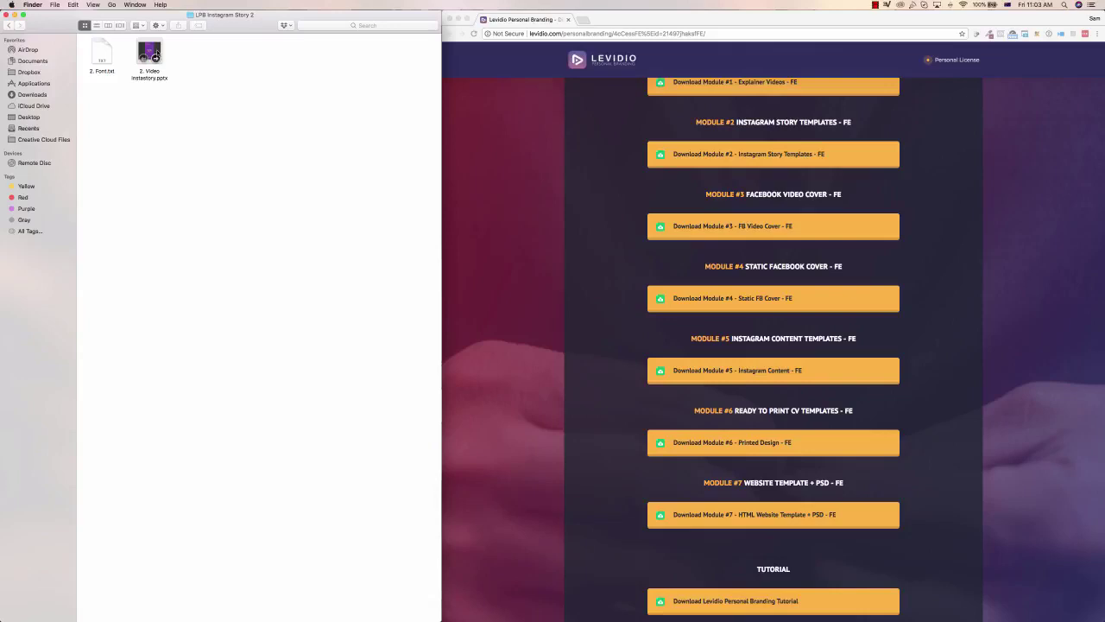
pyautogui.doubleClick(157, 55)
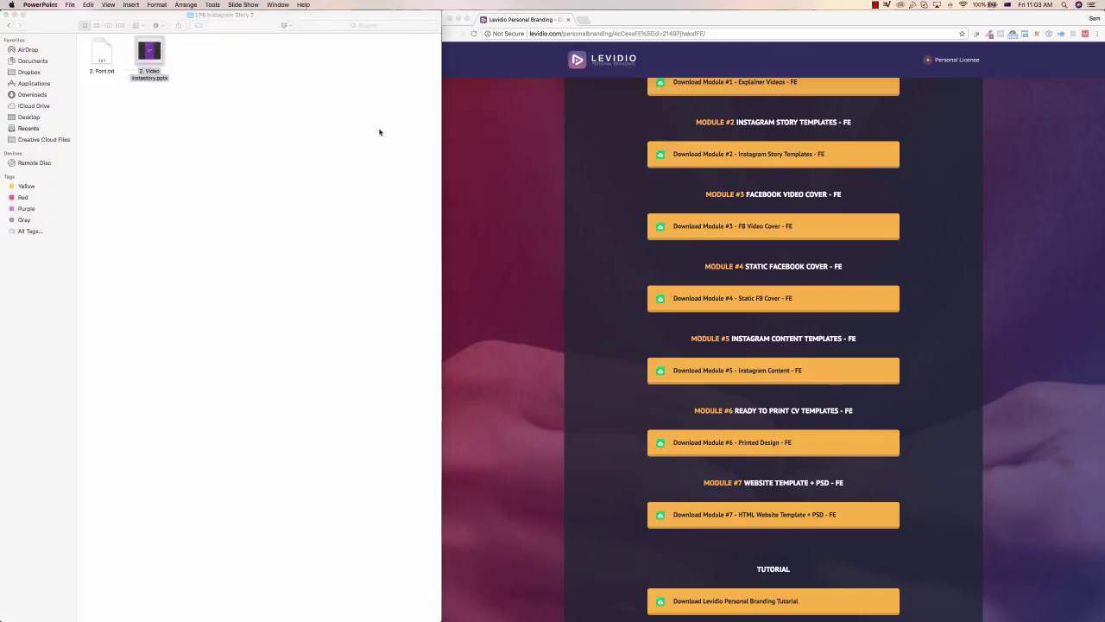
# Step: Enlarge the PowerPoint window so the slide displays bigger
pyautogui.doubleClick(594, 21)
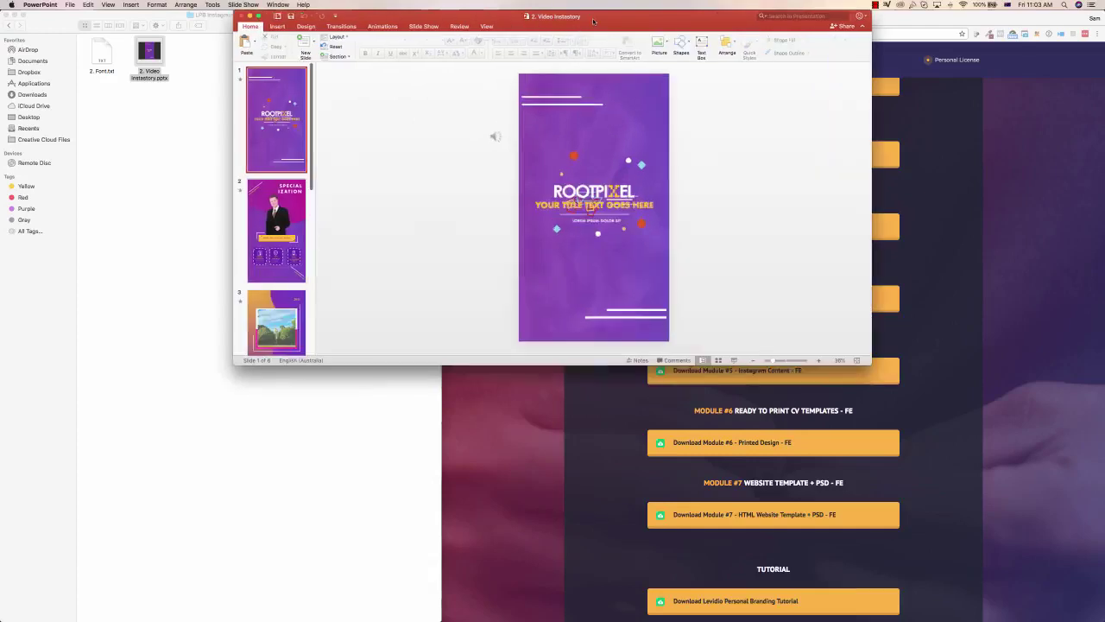
pyautogui.doubleClick(576, 11)
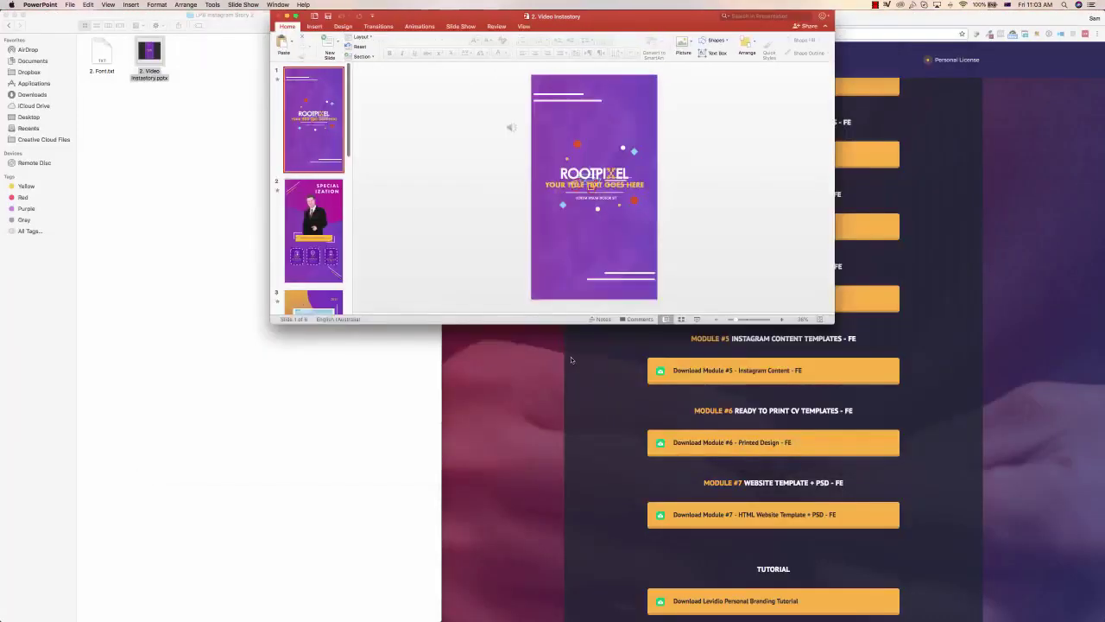
pyautogui.doubleClick(576, 16)
pyautogui.doubleClick(518, 9)
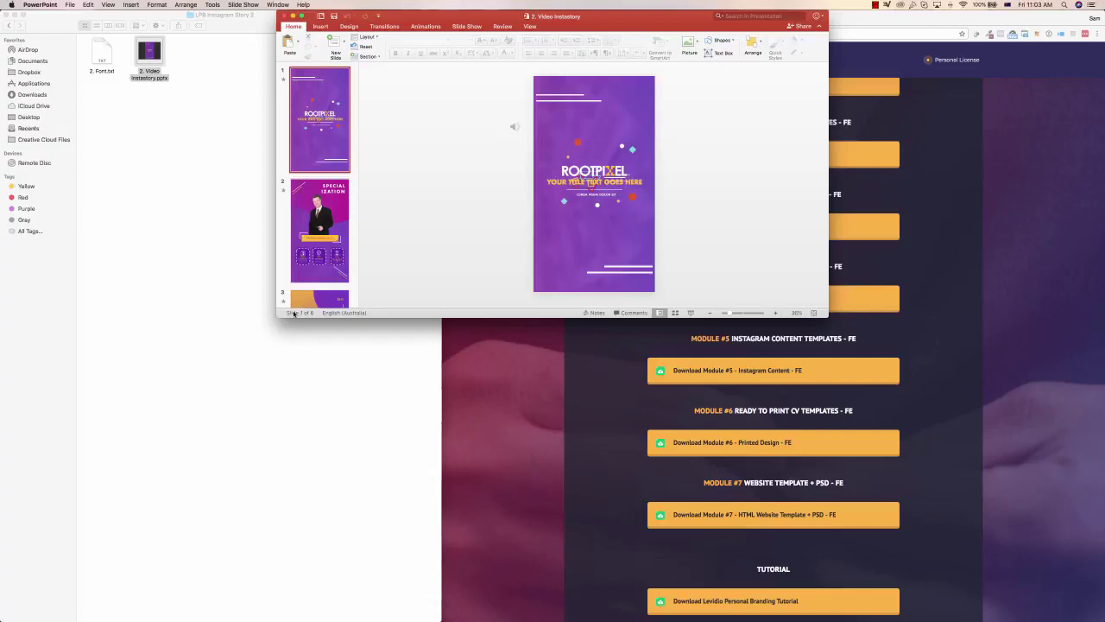
pyautogui.moveTo(277, 317)
pyautogui.mouseDown()
pyautogui.moveTo(167, 402)
pyautogui.moveTo(57, 515)
pyautogui.mouseUp()
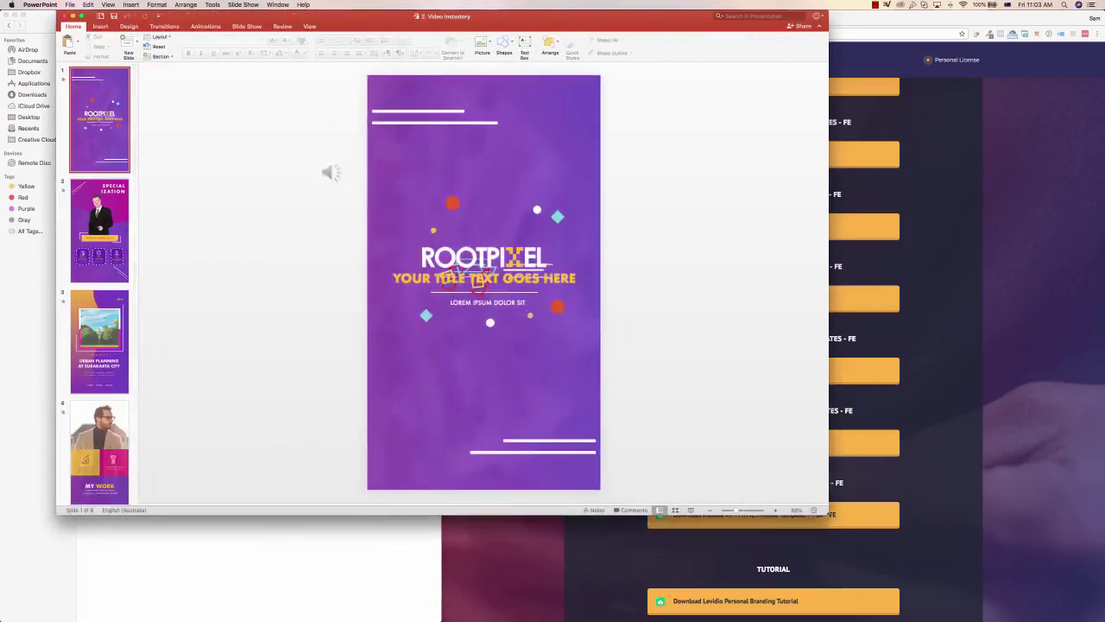
pyautogui.moveTo(830, 515); pyautogui.dragTo(1045, 591)
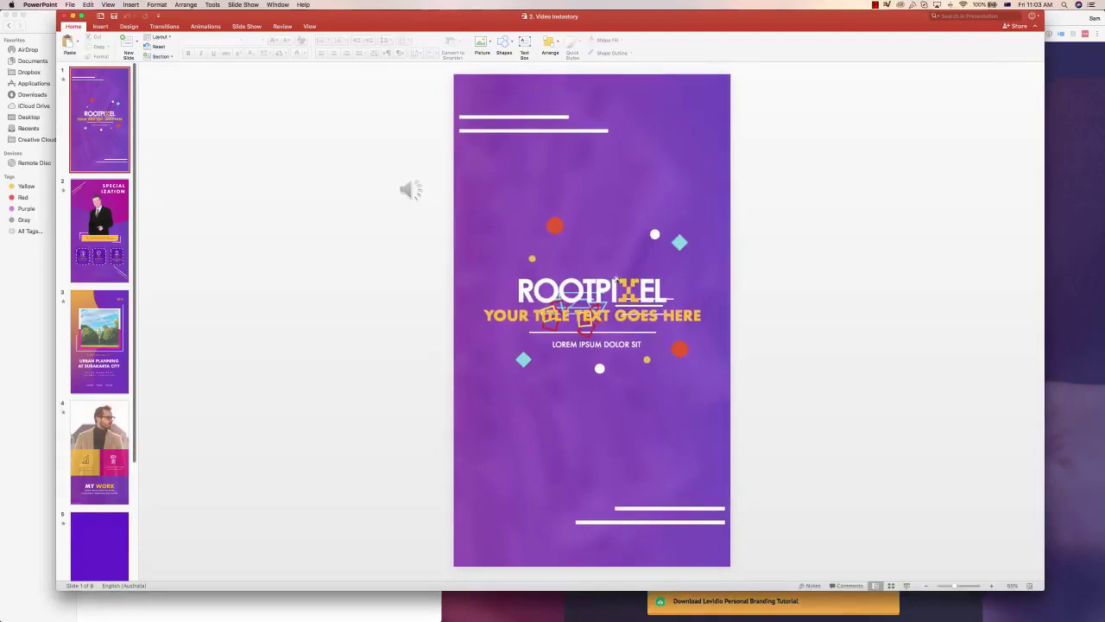
# Step: Replace the YOUR TITLE TEXT GOES HERE title under ROOTPIXEL with 'Demo Text Here'
pyautogui.click(589, 291)
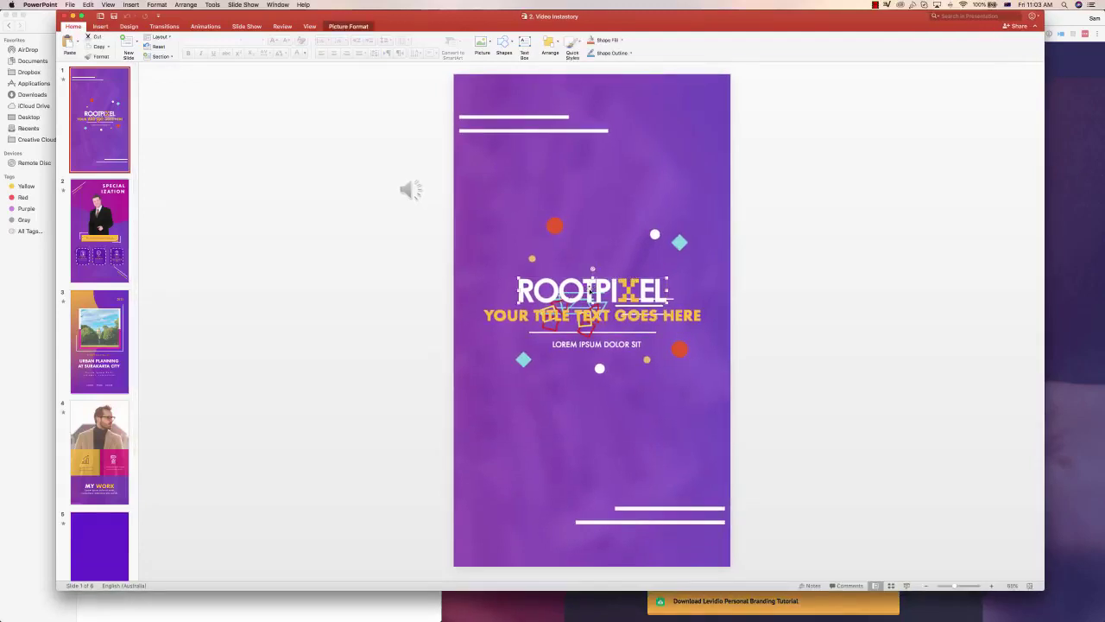
pyautogui.doubleClick(624, 296)
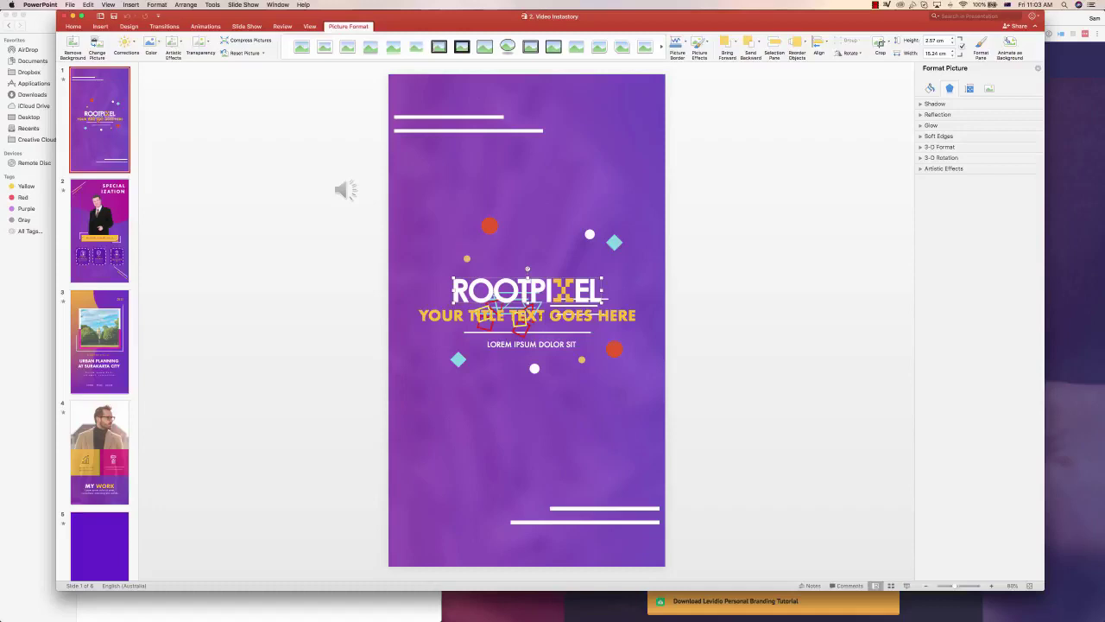
pyautogui.click(536, 315)
pyautogui.tripleClick(537, 315)
pyautogui.write('Dam')
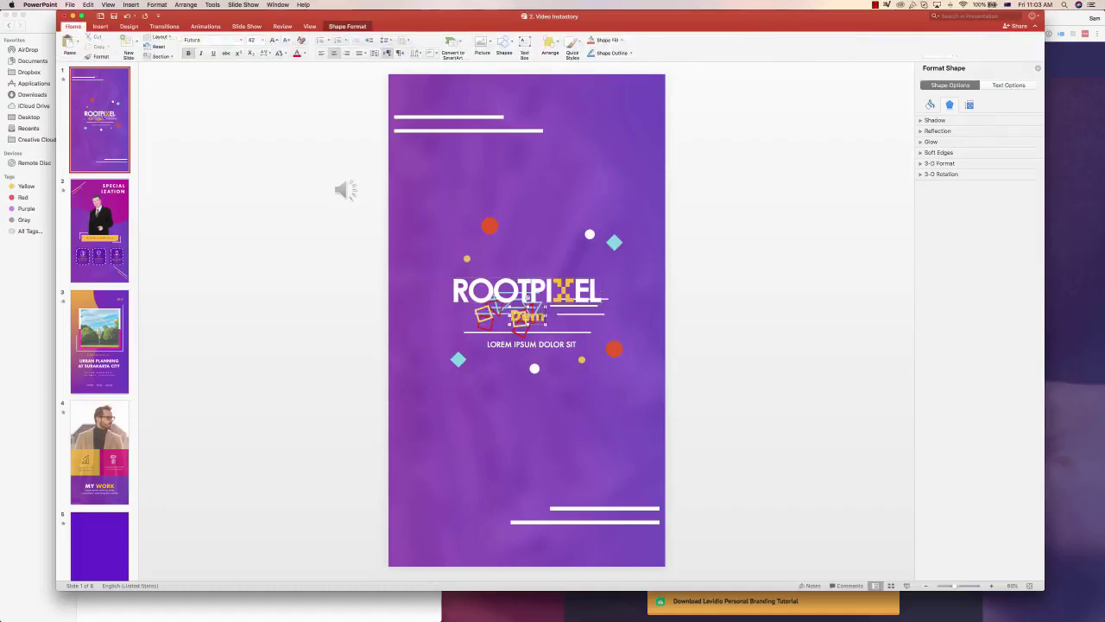
pyautogui.write('o Test')
pyautogui.press('BackSpace')
pyautogui.press('BackSpace')
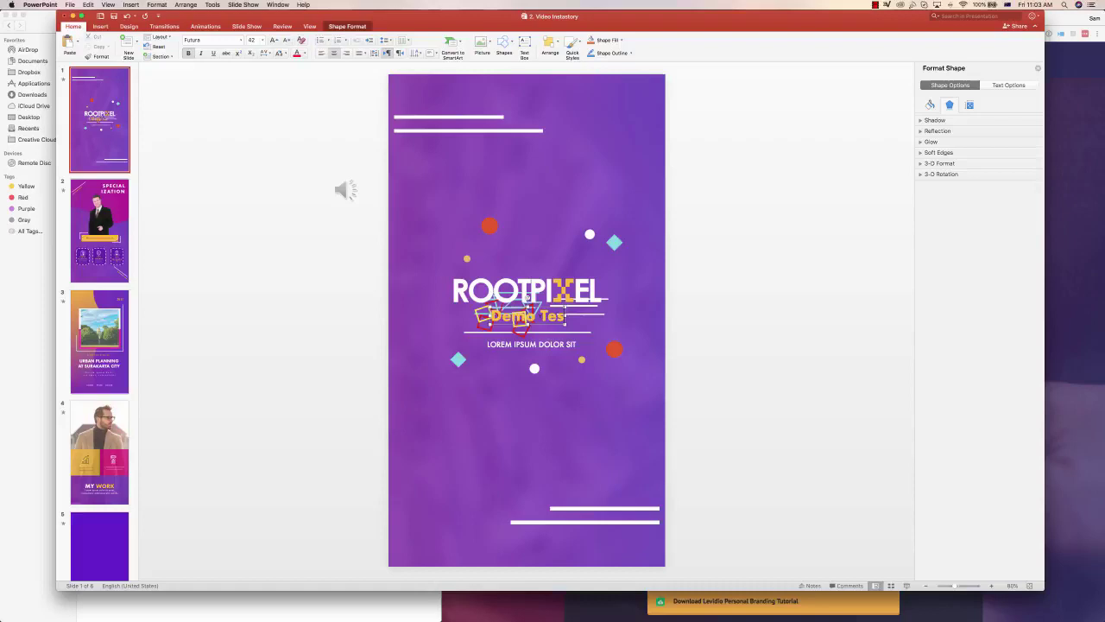
pyautogui.write('xt He')
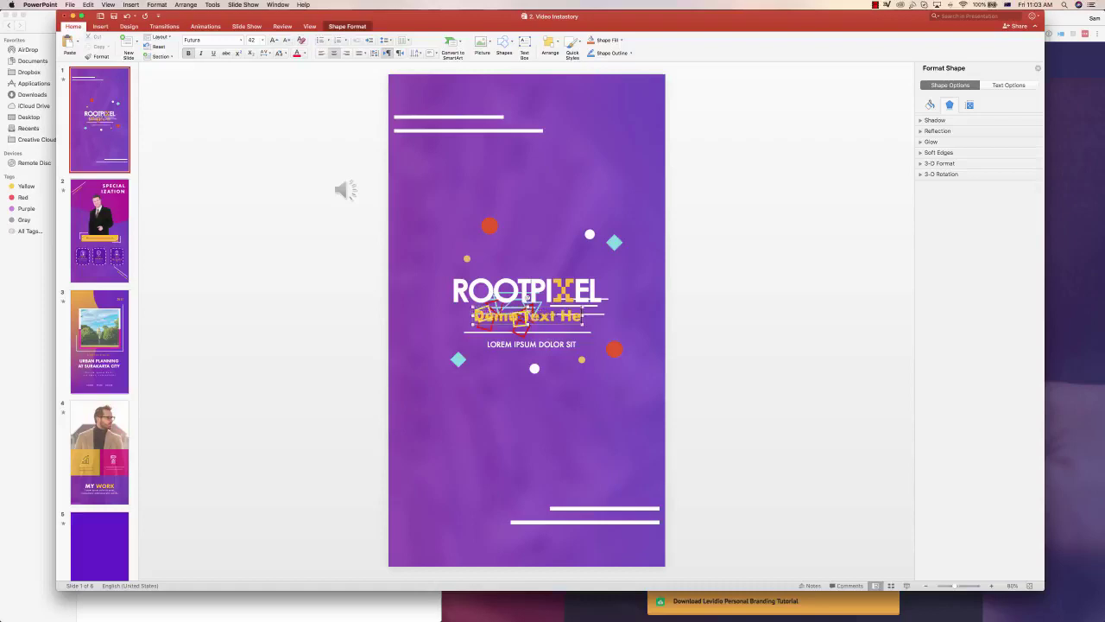
pyautogui.write('re')
pyautogui.click(487, 356)
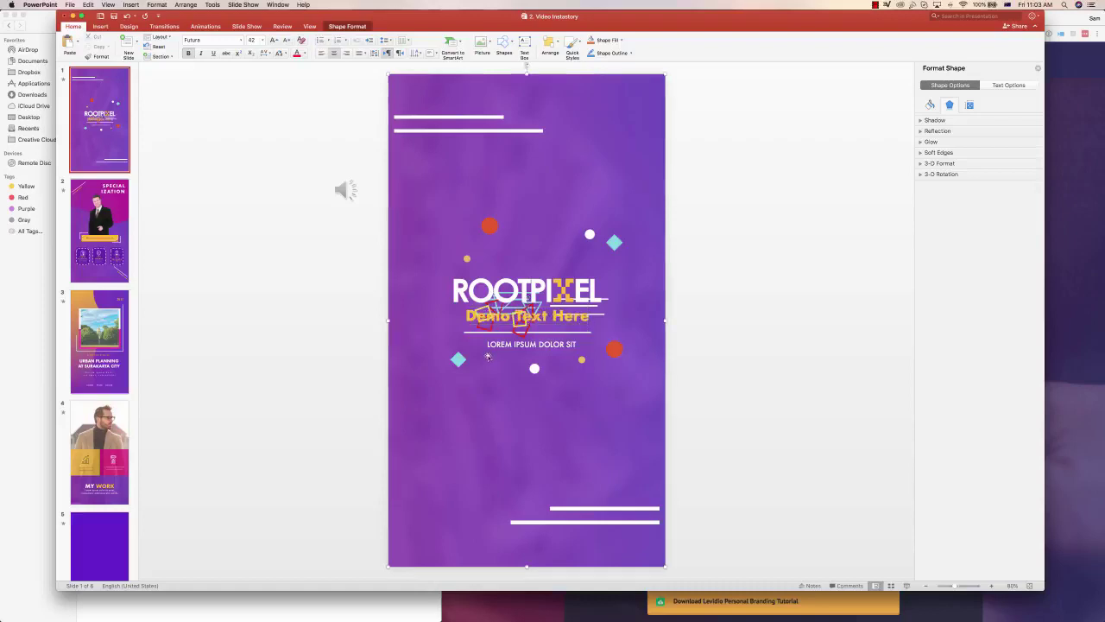
# Step: Play the story as a slideshow from the start, ending on slide 6
pyautogui.click(243, 4)
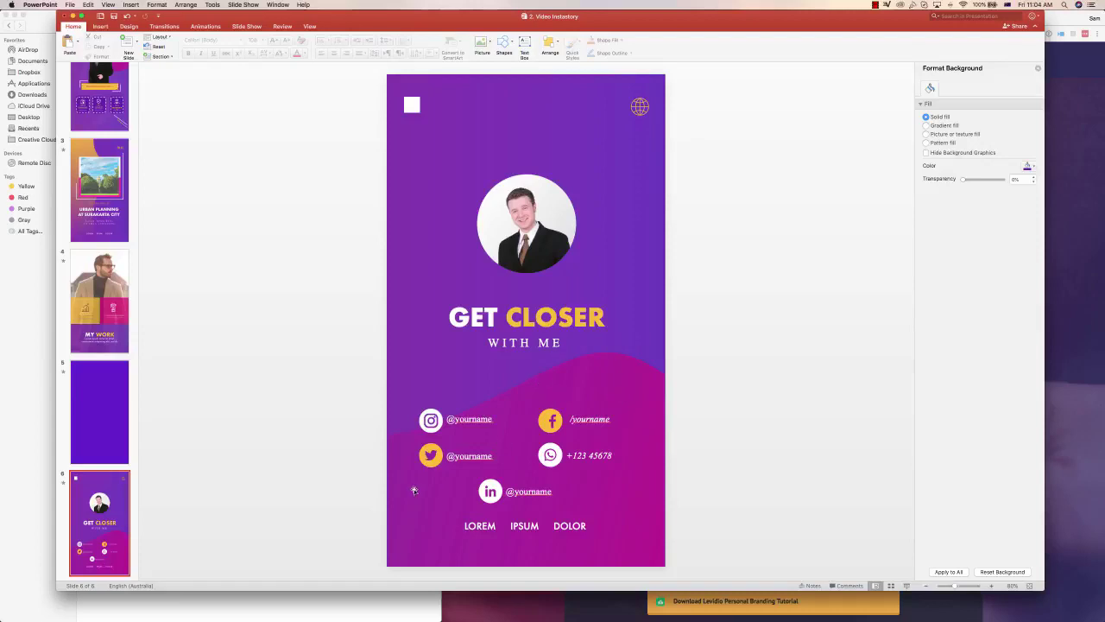
# Step: Select slide 3, close the presentation answering the save prompt, and bring Chrome forward
pyautogui.click(99, 190)
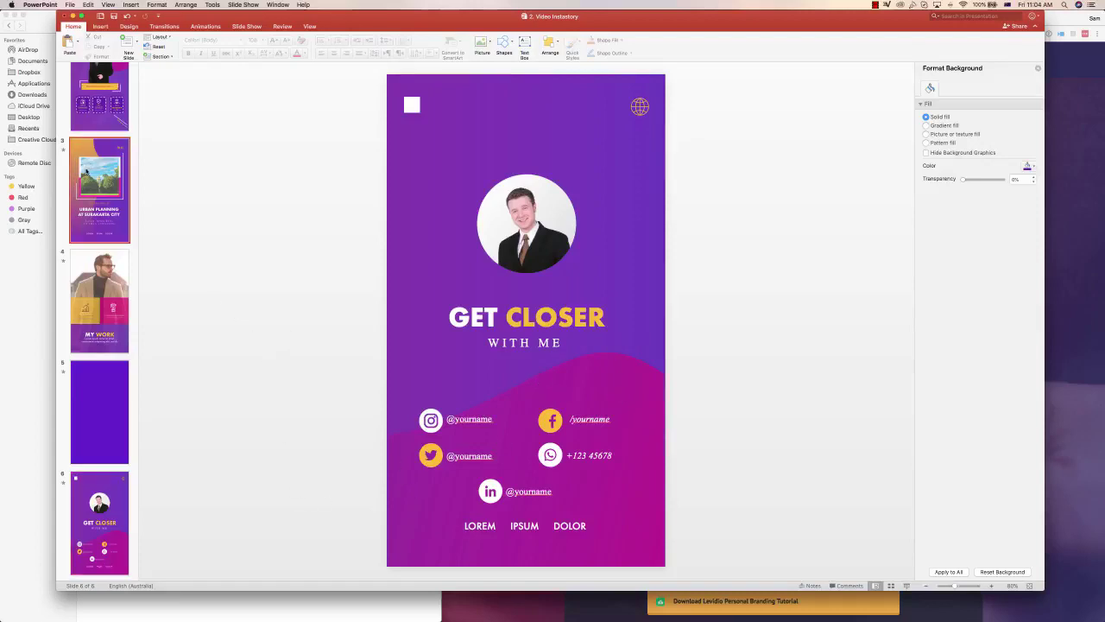
pyautogui.click(64, 17)
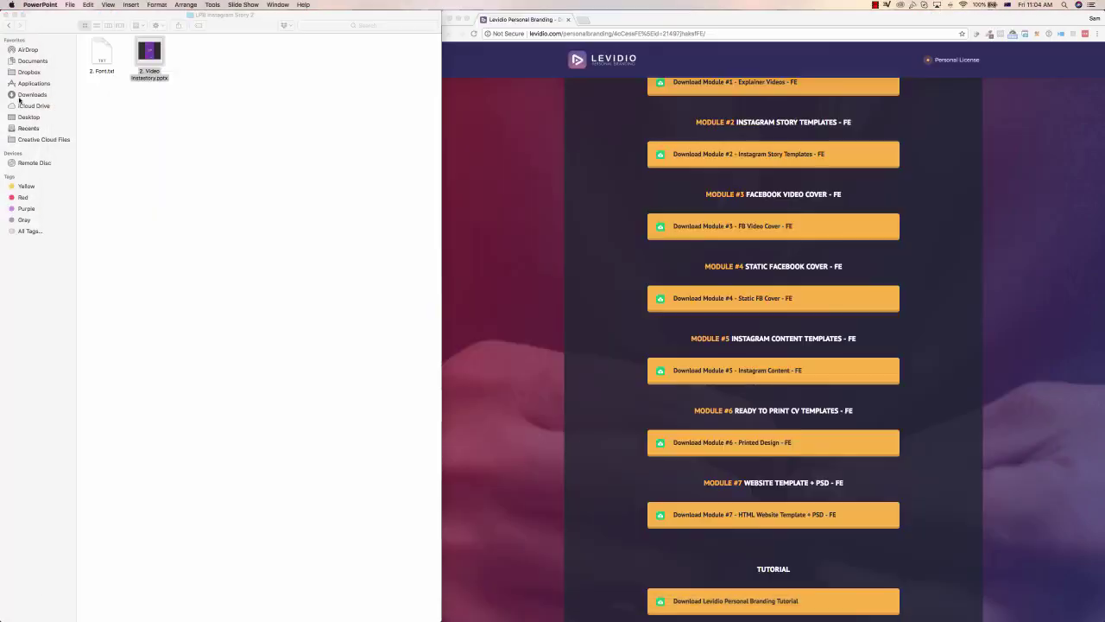
pyautogui.click(7, 25)
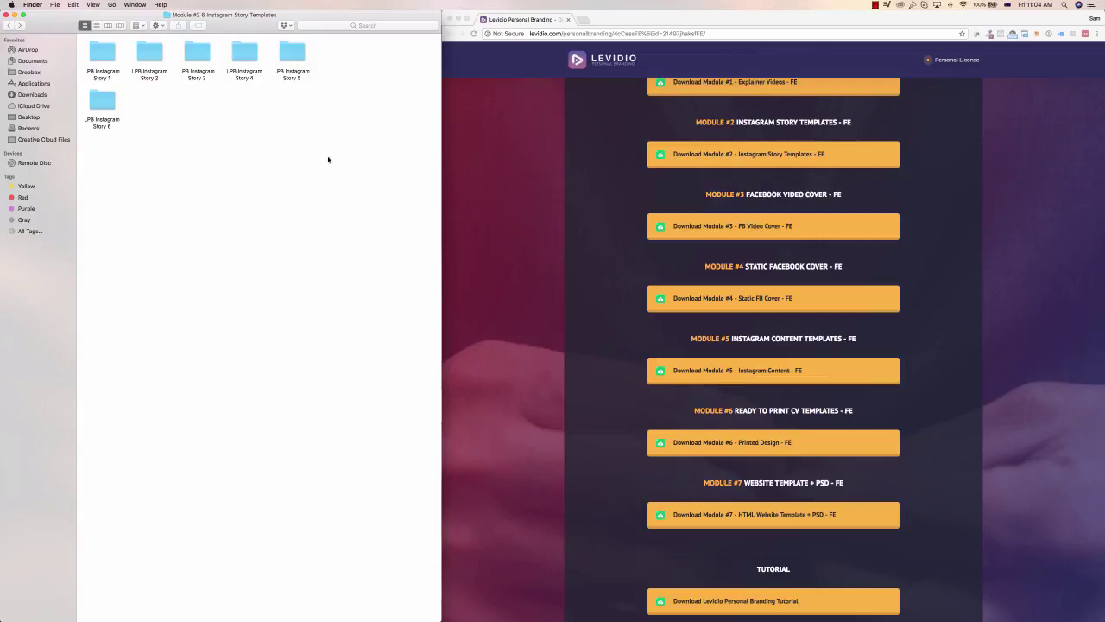
pyautogui.click(606, 264)
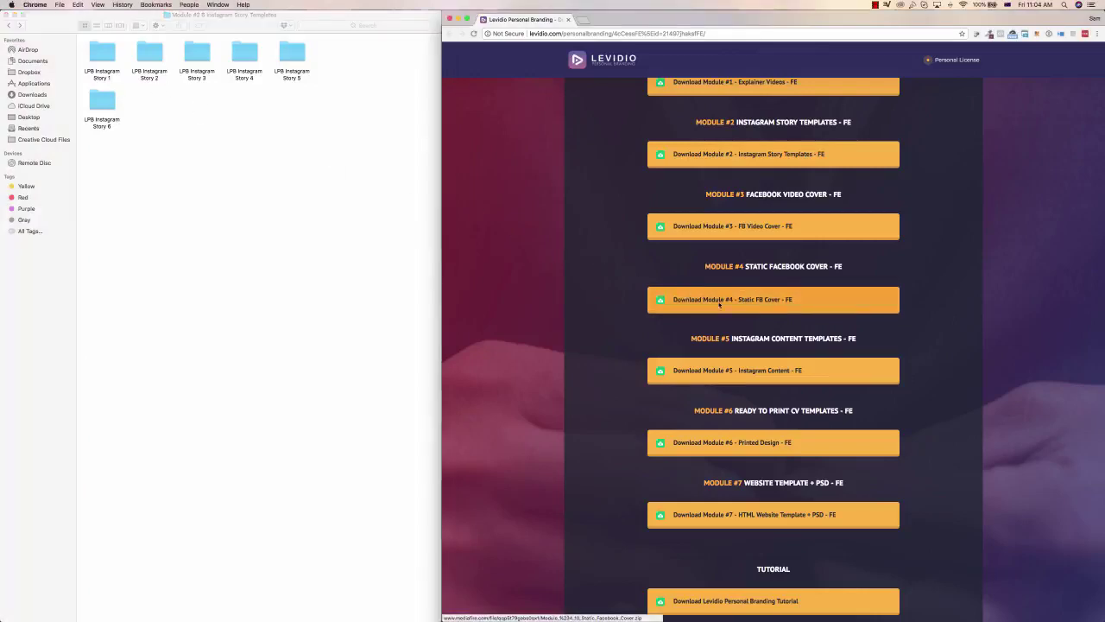
# Step: Download the Module #7 HTML Website Template + PSD zip and open it
pyautogui.click(742, 517)
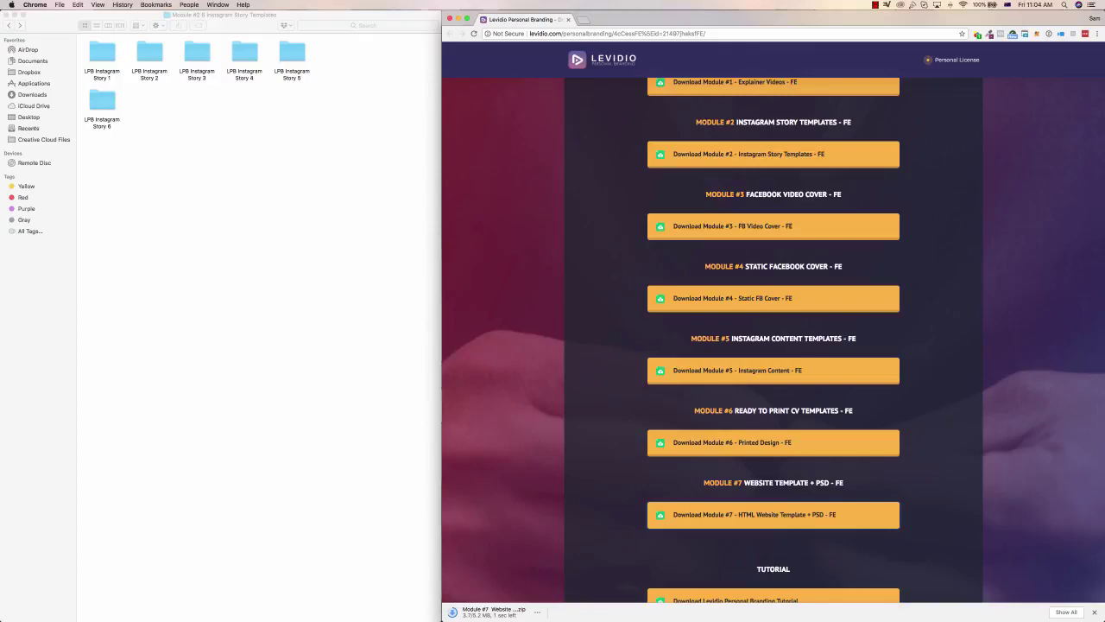
pyautogui.click(507, 611)
# Step: Browse the Module #7 HTML and PSD folders, Quick Look CV 1.psd, then close the window
pyautogui.doubleClick(201, 58)
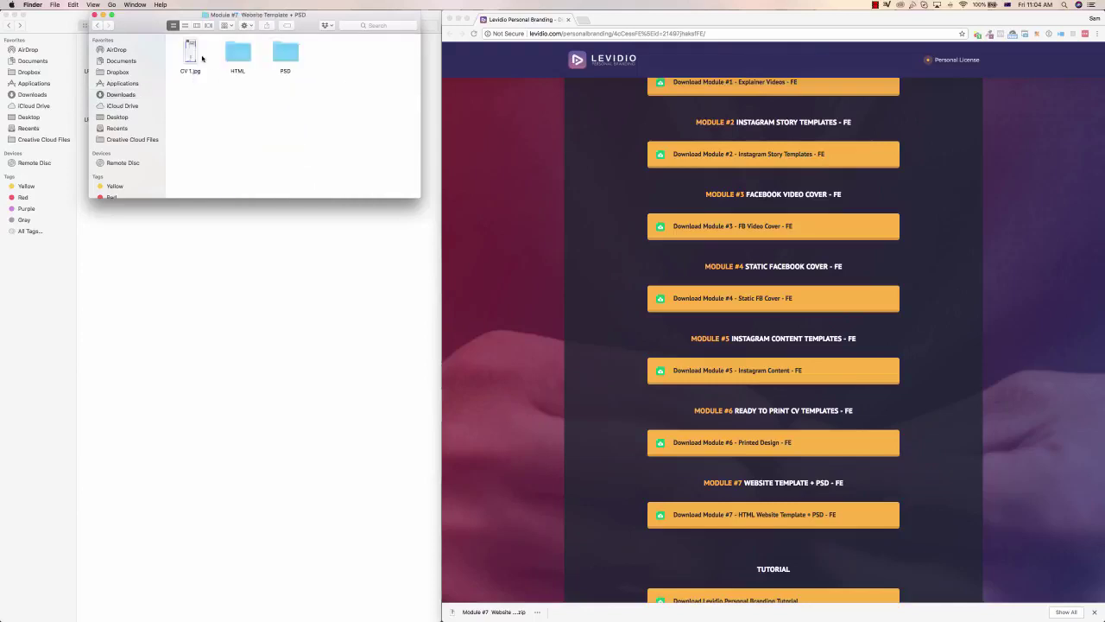
pyautogui.doubleClick(238, 53)
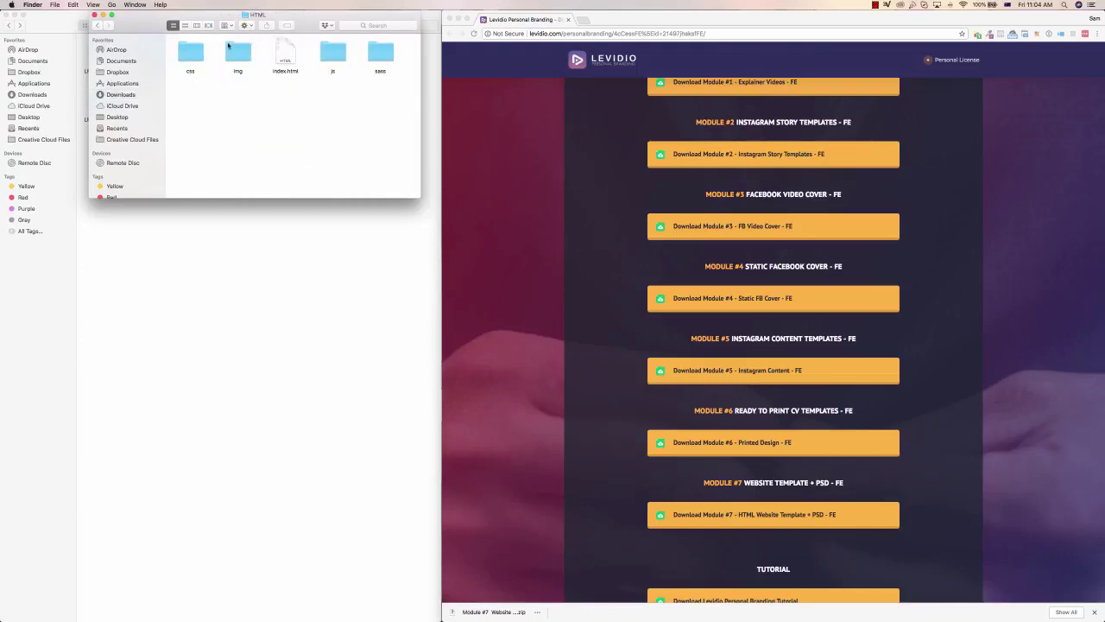
pyautogui.click(97, 25)
pyautogui.doubleClick(284, 54)
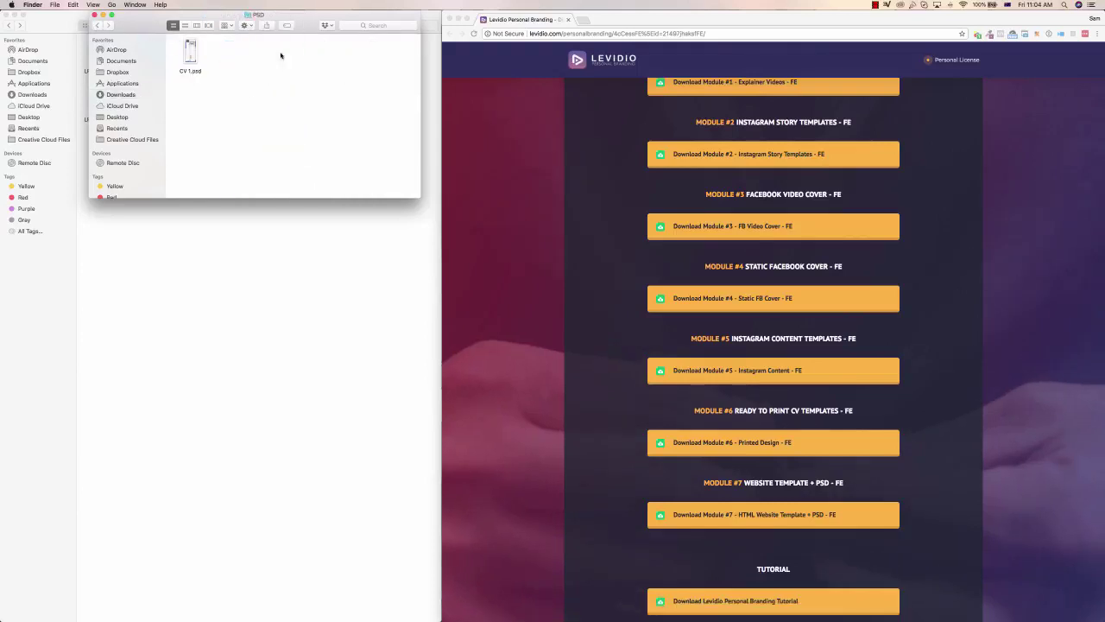
pyautogui.click(196, 53)
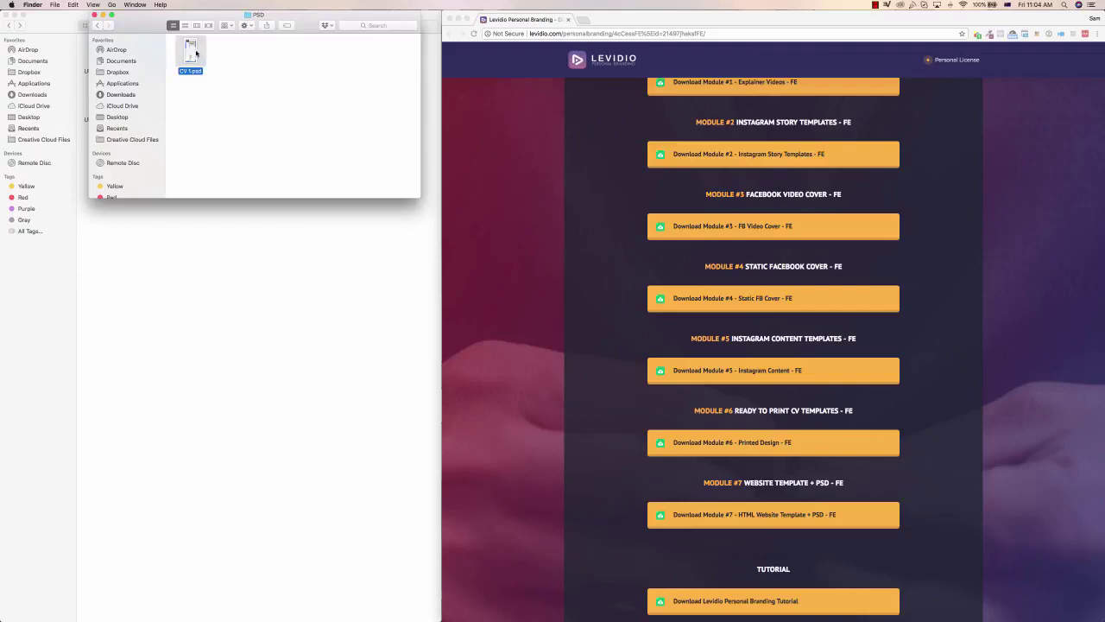
pyautogui.press('space')
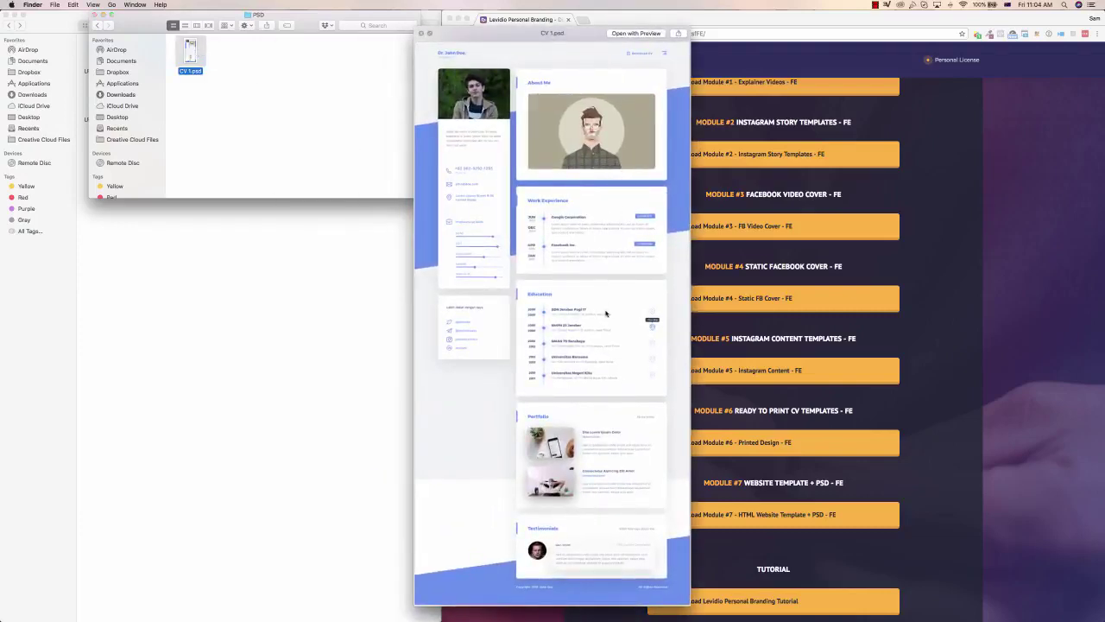
pyautogui.press('space')
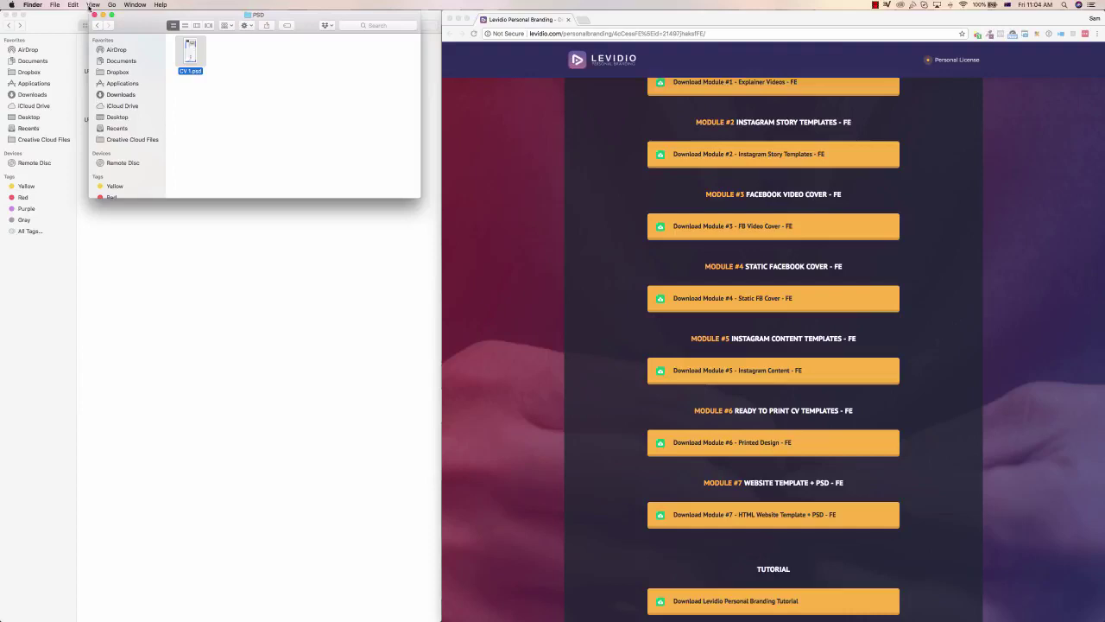
pyautogui.click(95, 15)
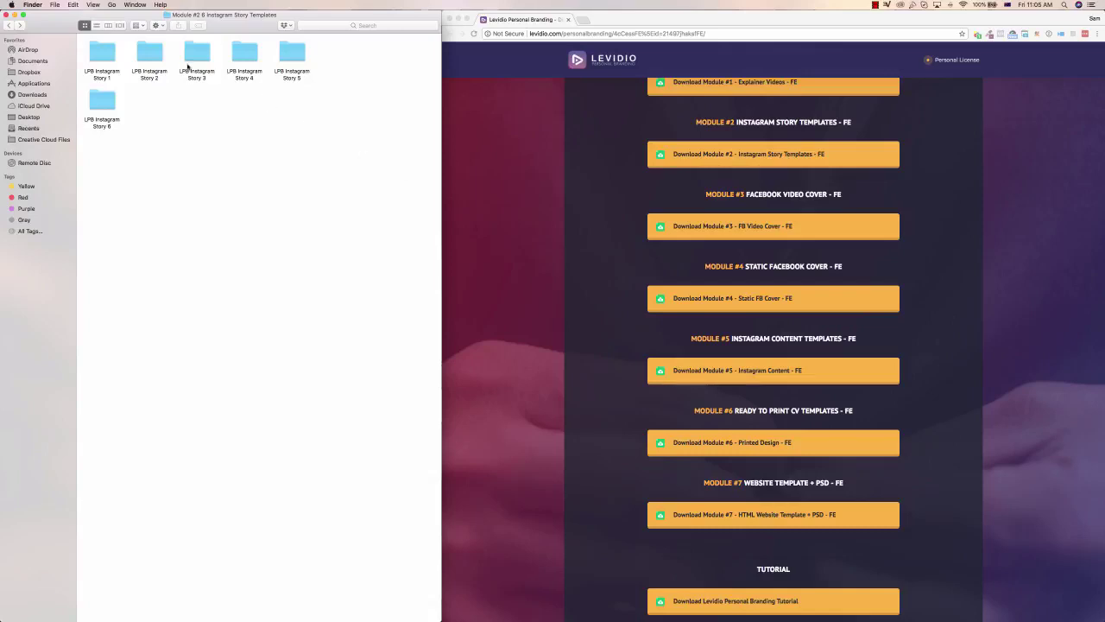
# Step: Reopen Video Instastory.pptx from LPB Instagram Story 2 and go to slide 4, MY WORK
pyautogui.doubleClick(157, 58)
pyautogui.doubleClick(151, 53)
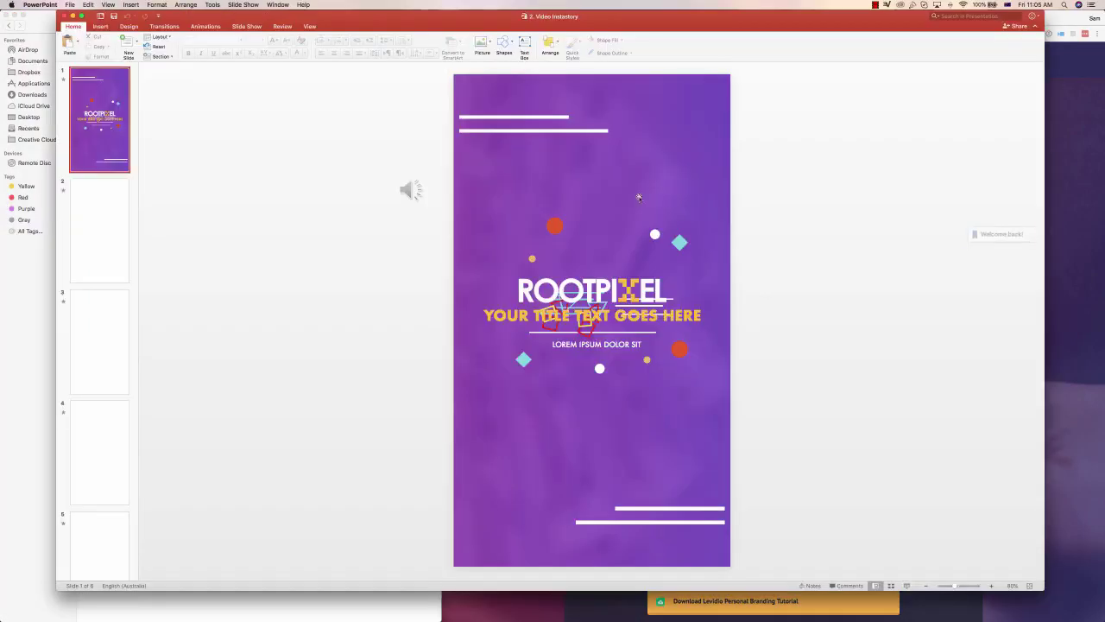
pyautogui.scroll(-1, 93, 327)
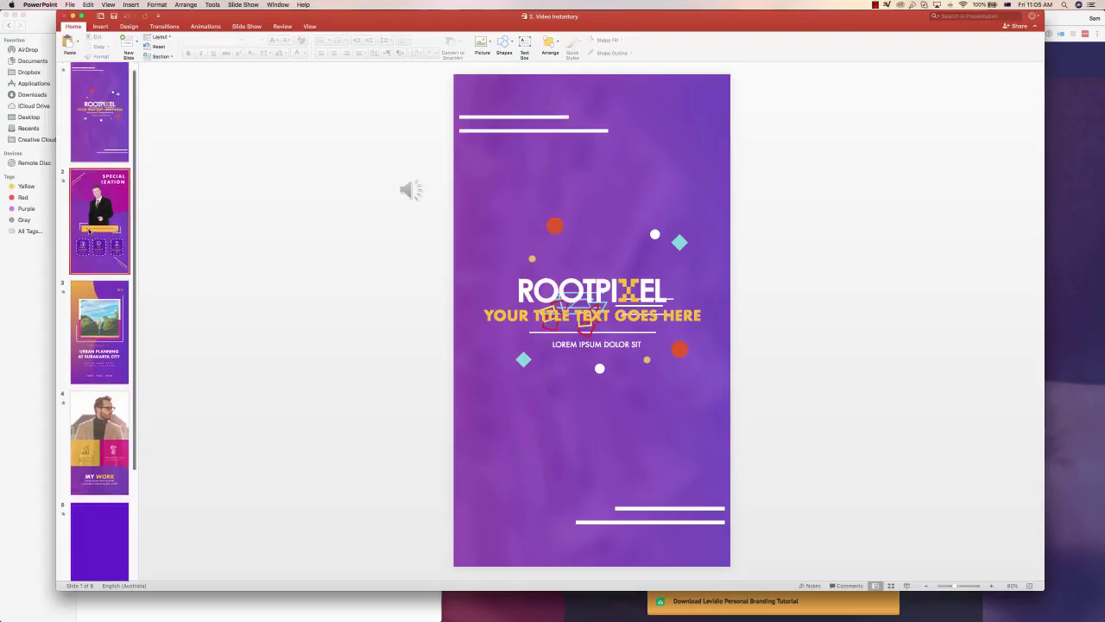
pyautogui.click(105, 415)
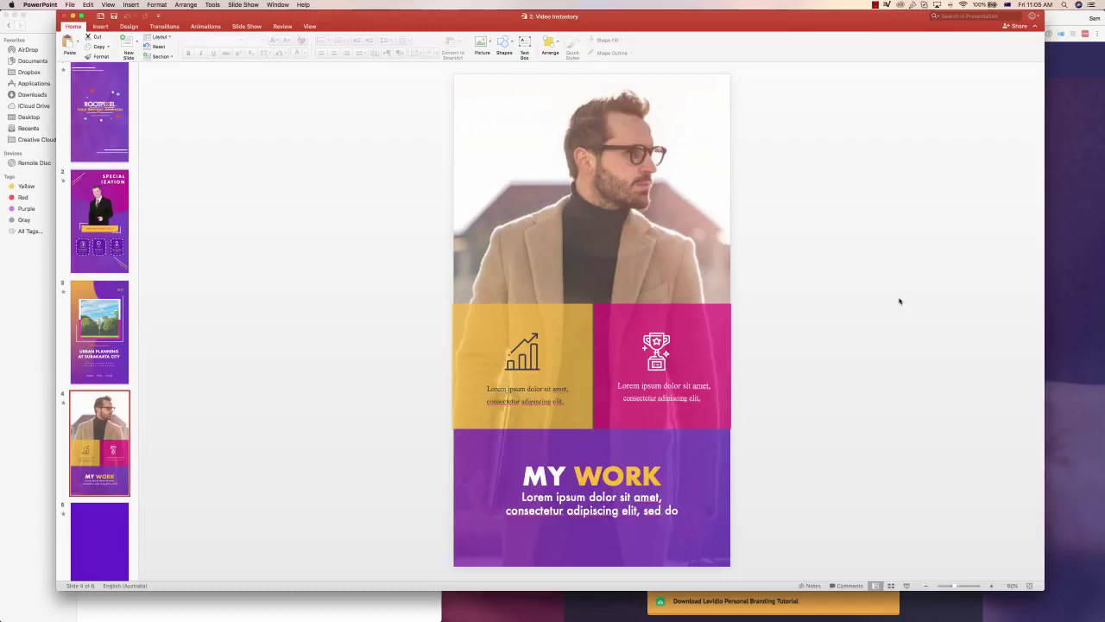
# Step: Bring the Levidio download page to the front and scroll back to its top
pyautogui.click(1048, 264)
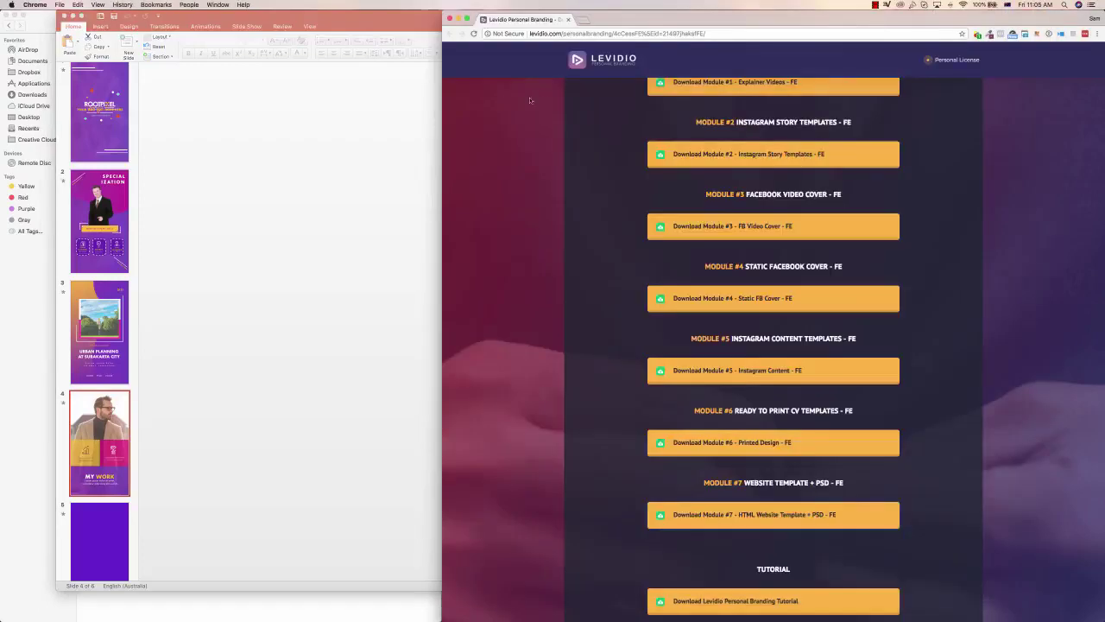
pyautogui.scroll(5, 604, 103)
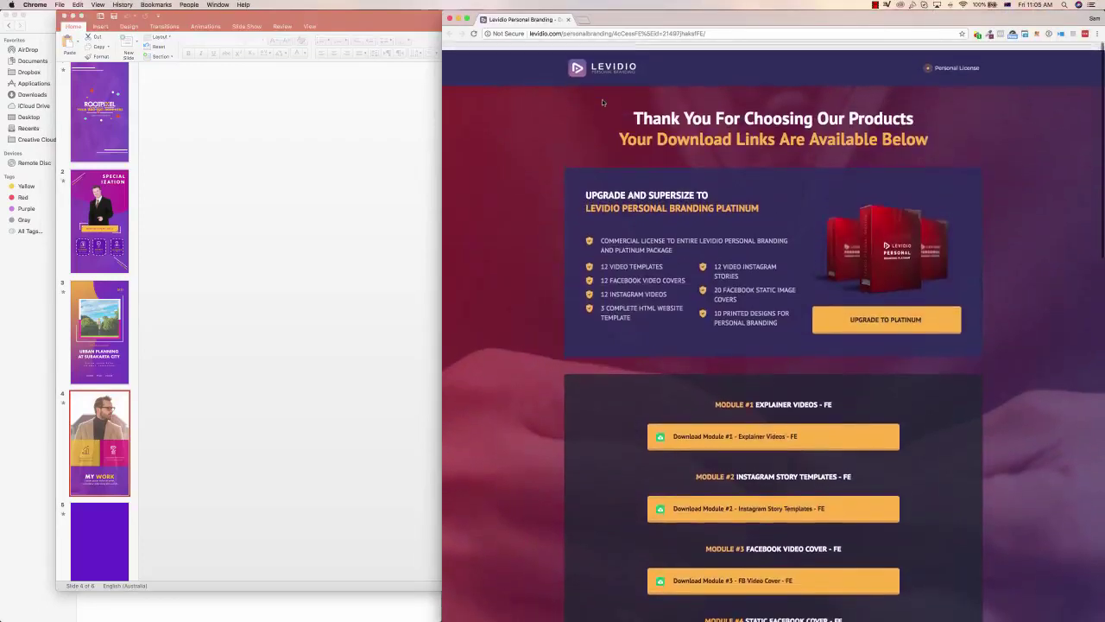